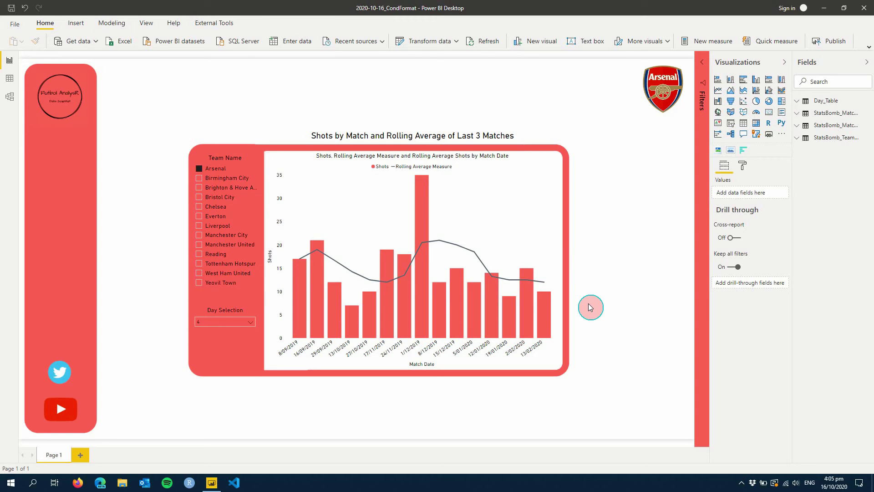
# Select the Shots by Match combo chart so its field wells appear in the Visualizations pane.
pyautogui.click(524, 235)
pyautogui.click(609, 259)
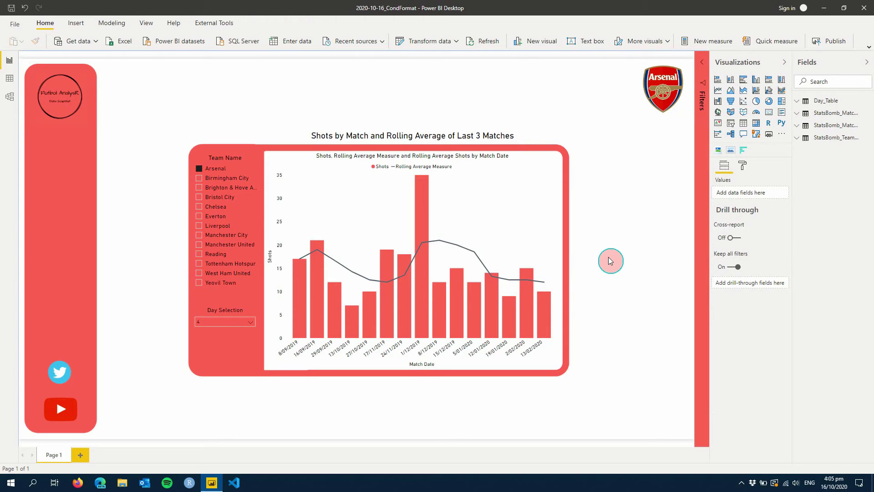
pyautogui.click(537, 231)
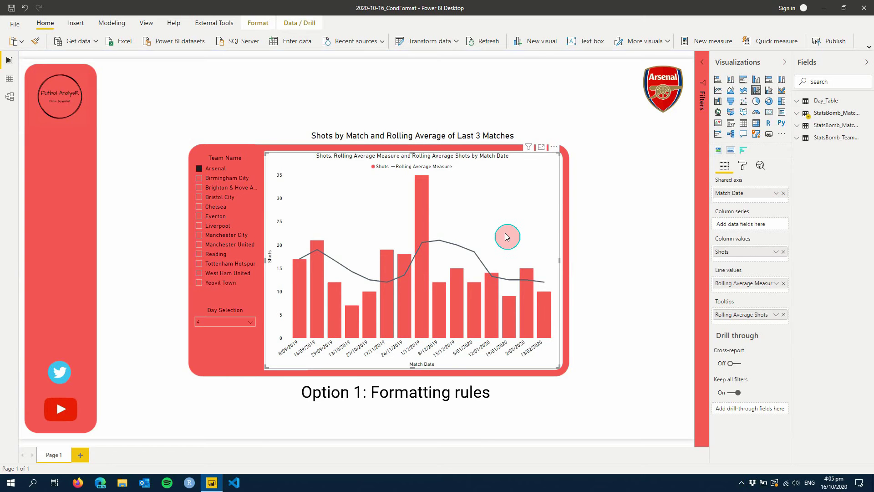
# Expand Data colors in the Format pane and open conditional formatting for the default bar colour.
pyautogui.click(744, 168)
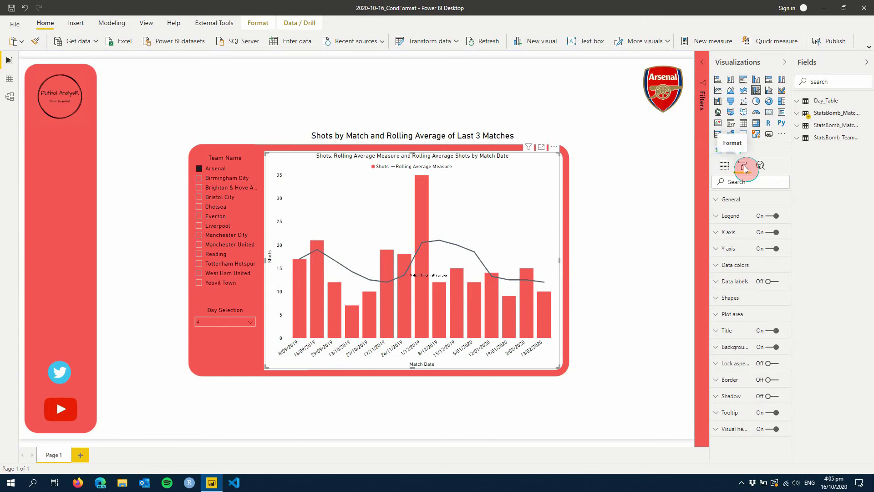
pyautogui.click(740, 322)
pyautogui.click(733, 265)
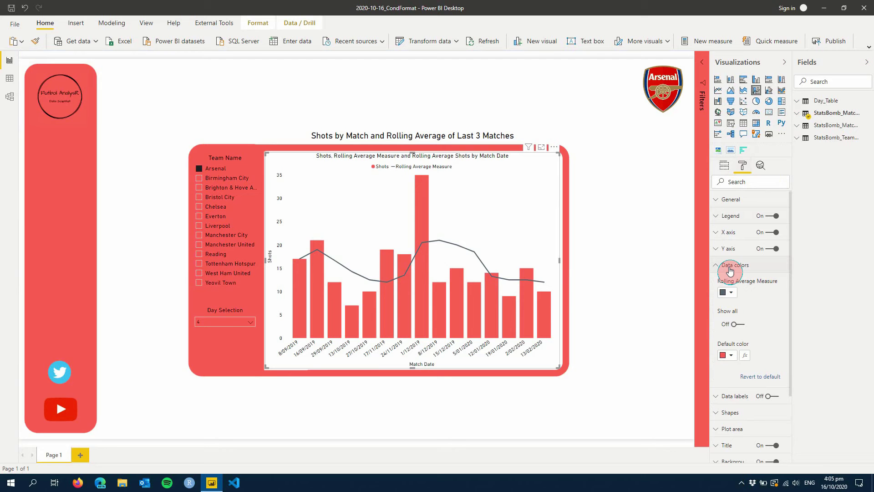
pyautogui.click(746, 359)
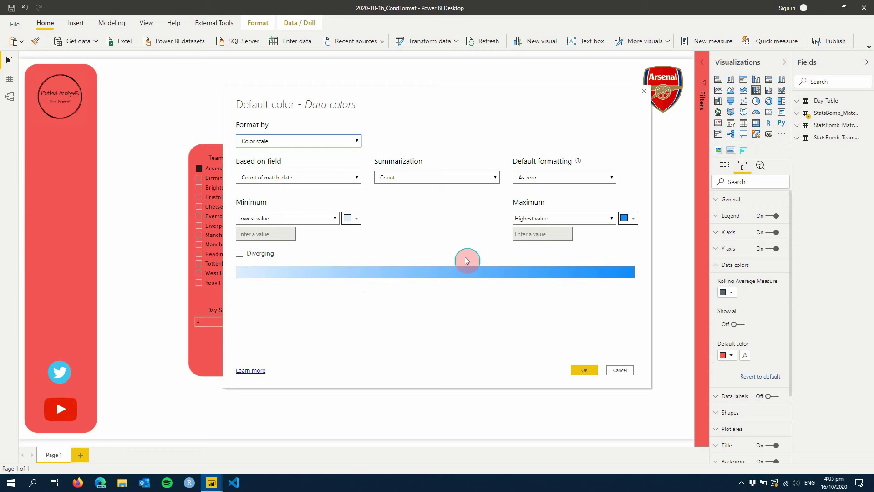
# Base the default colour's scale on the shot field from StatsBomb_MatchSummary.
pyautogui.click(357, 177)
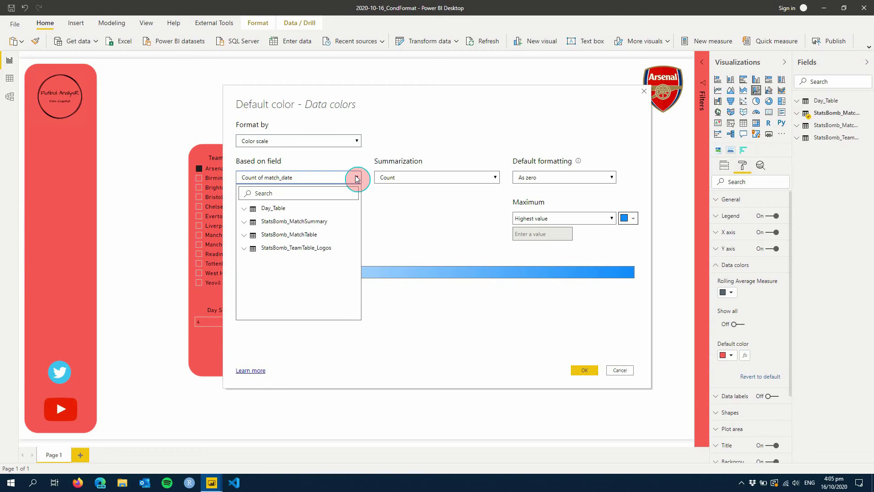
pyautogui.click(254, 223)
pyautogui.scroll(-4, 308, 252)
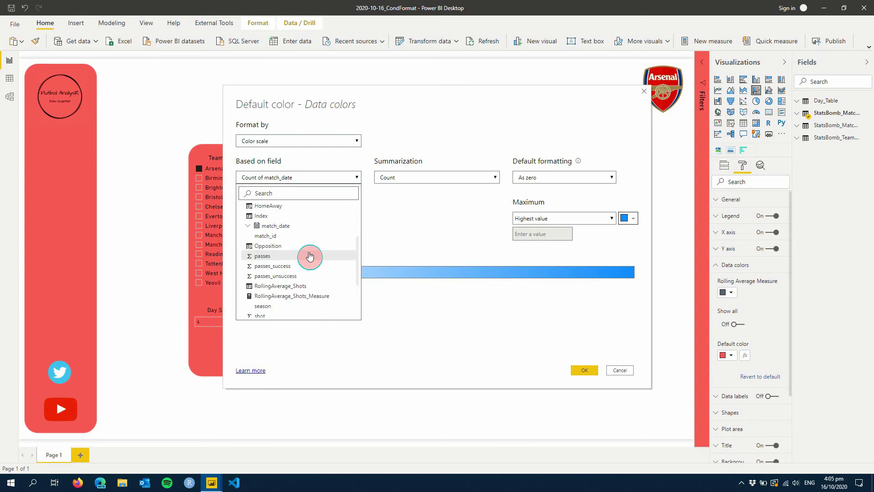
pyautogui.scroll(-2, 310, 255)
pyautogui.click(308, 254)
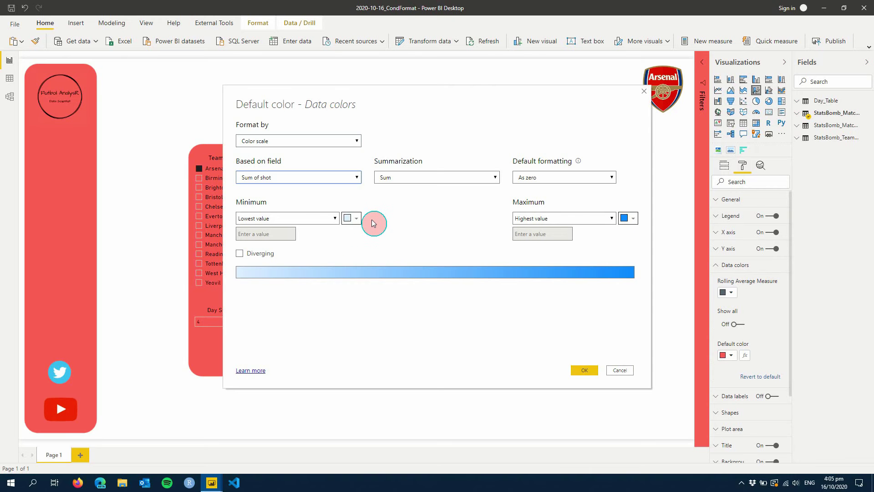
# Set the scale's minimum to light pink and maximum to red, then apply it.
pyautogui.click(359, 219)
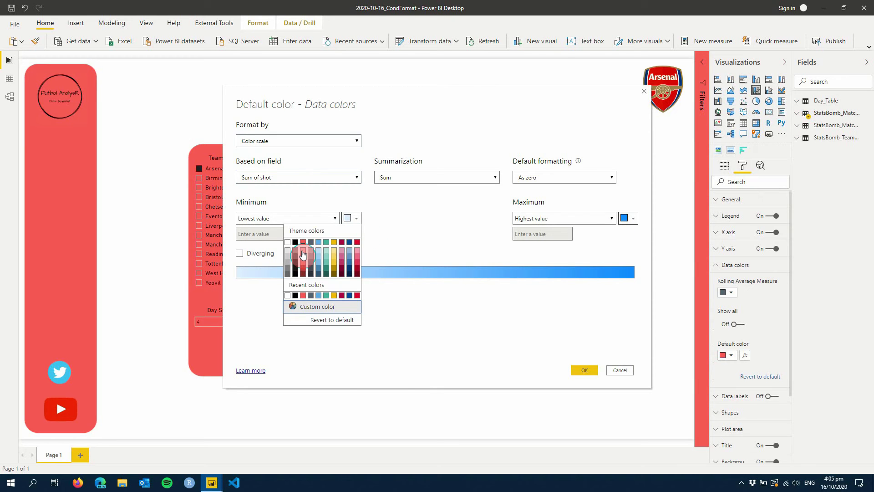
pyautogui.click(301, 249)
pyautogui.click(628, 218)
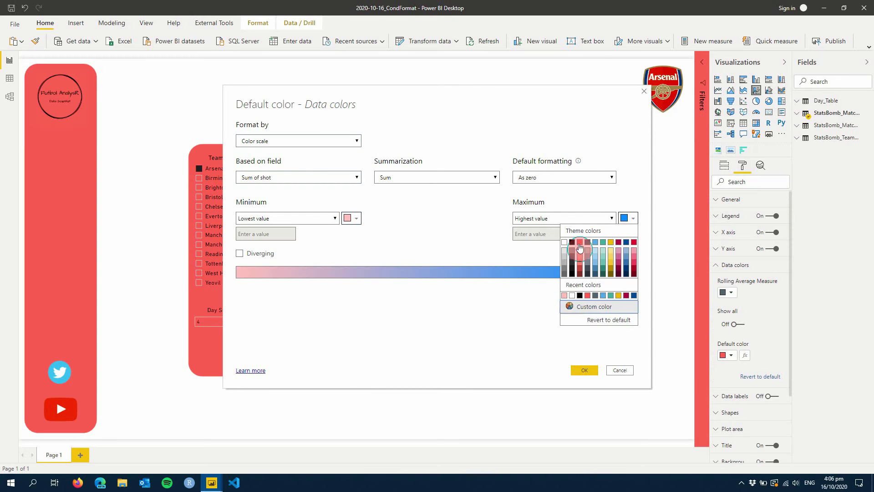
pyautogui.click(580, 246)
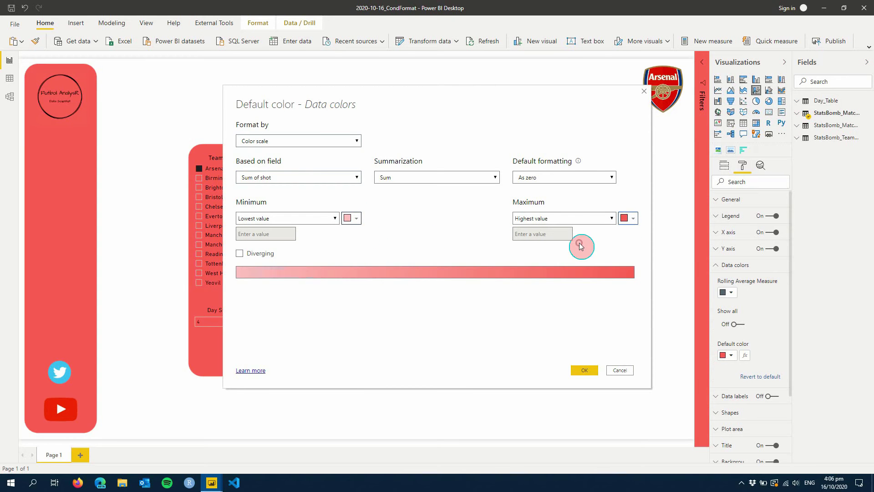
pyautogui.click(592, 372)
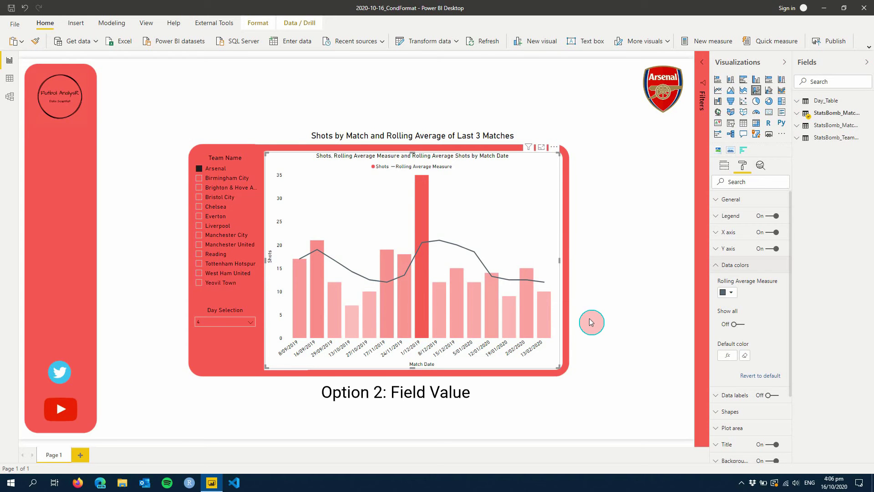
# Expand StatsBomb_MatchSummary, view the Opposition column's DAX formula, then deselect the chart.
pyautogui.click(796, 130)
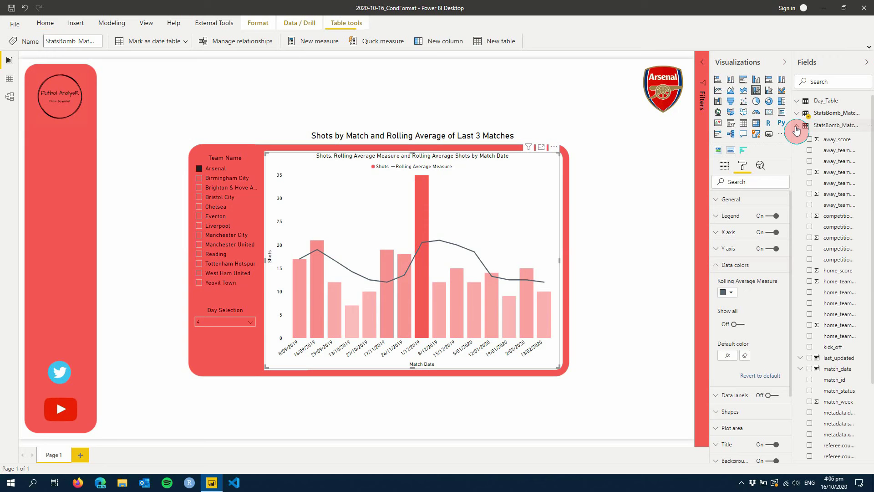
pyautogui.click(802, 131)
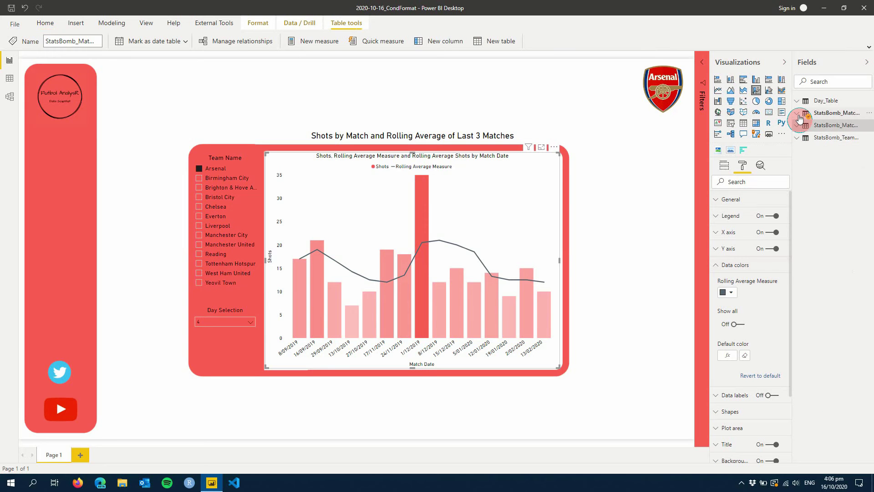
pyautogui.click(835, 114)
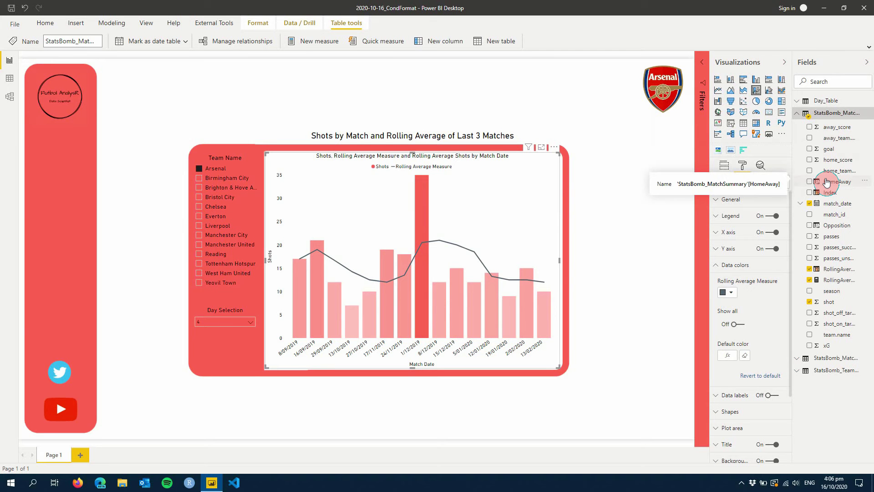
pyautogui.click(827, 227)
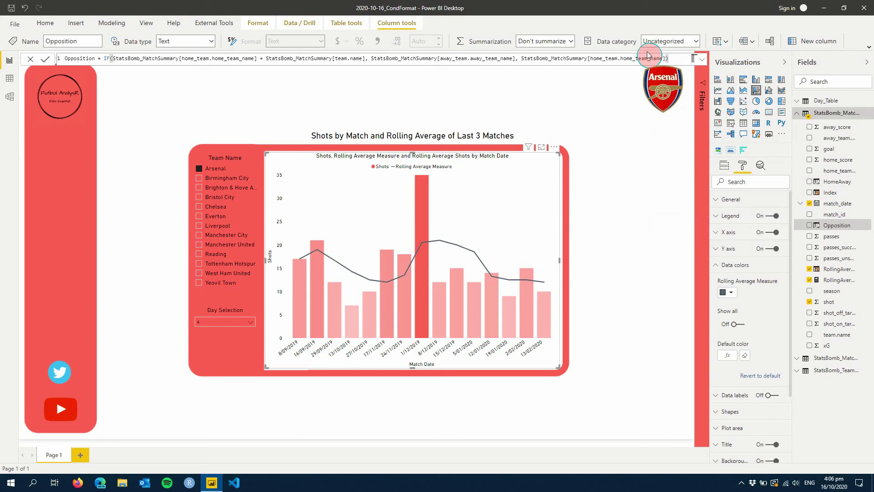
pyautogui.click(647, 229)
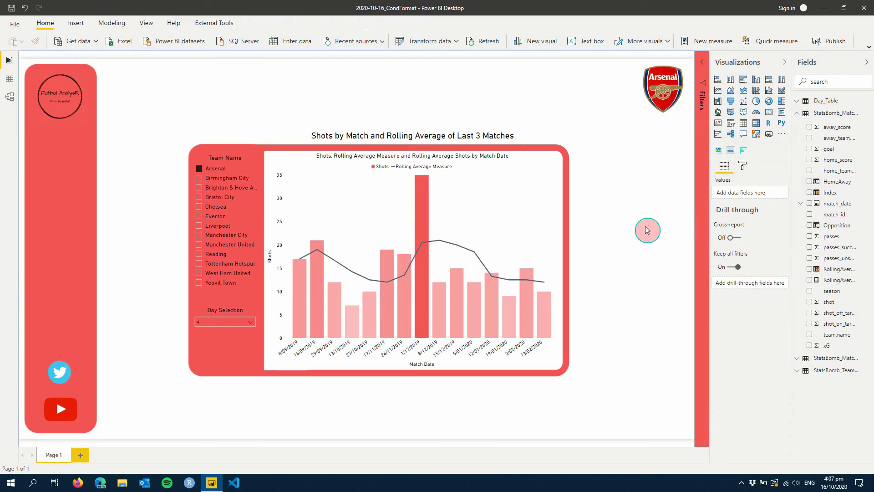
# Open the OppositionColour measure's formula in StatsBomb_TeamTable_Logos.
pyautogui.click(797, 114)
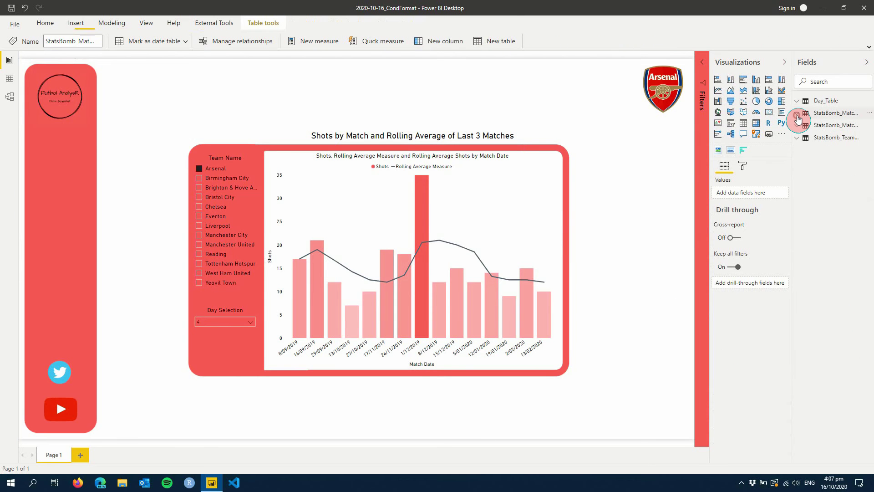
pyautogui.click(797, 138)
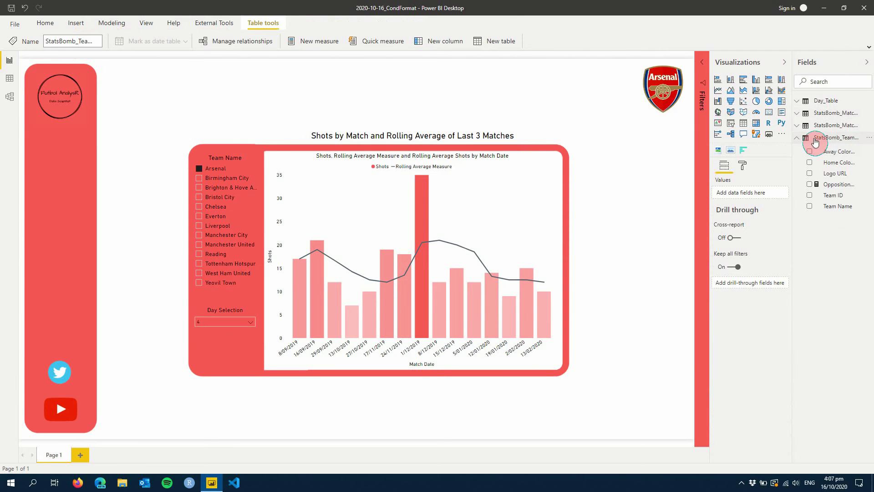
pyautogui.click(836, 187)
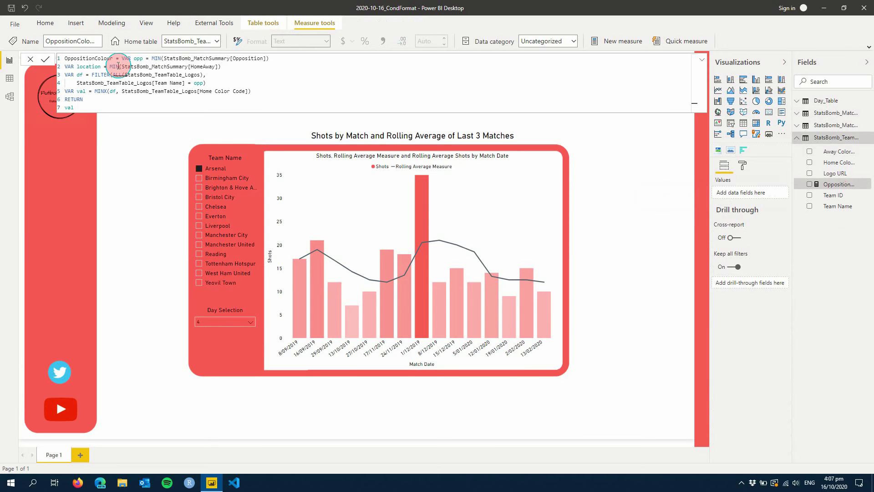
# Check the measure's HomeAway, VAR df, filter and RETURN lines, commit it, and select the shots chart.
pyautogui.click(228, 69)
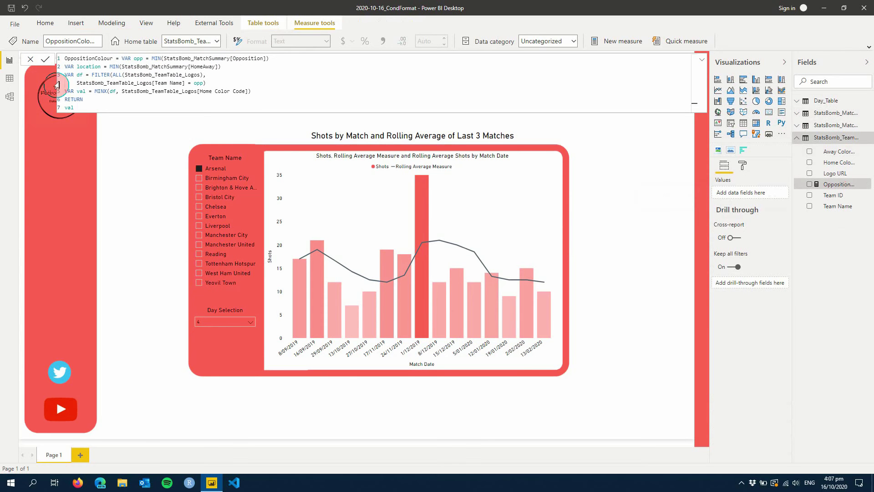
pyautogui.click(75, 75)
pyautogui.click(200, 76)
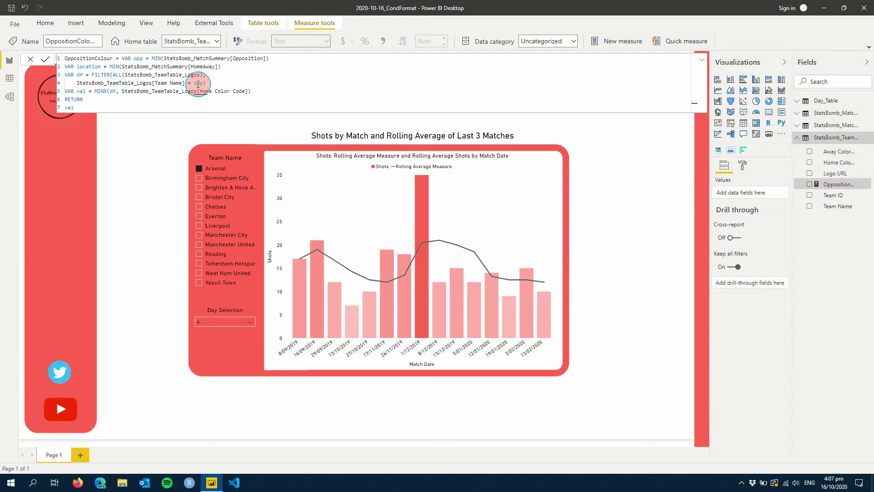
pyautogui.click(91, 102)
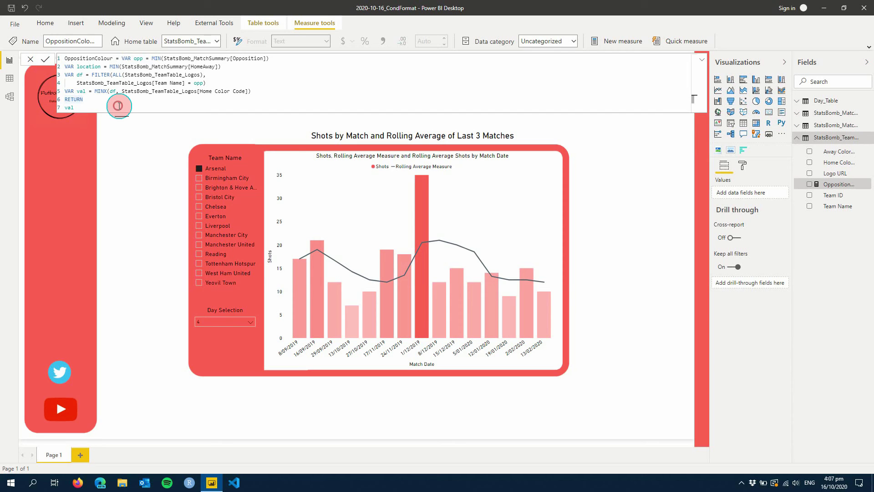
pyautogui.click(673, 287)
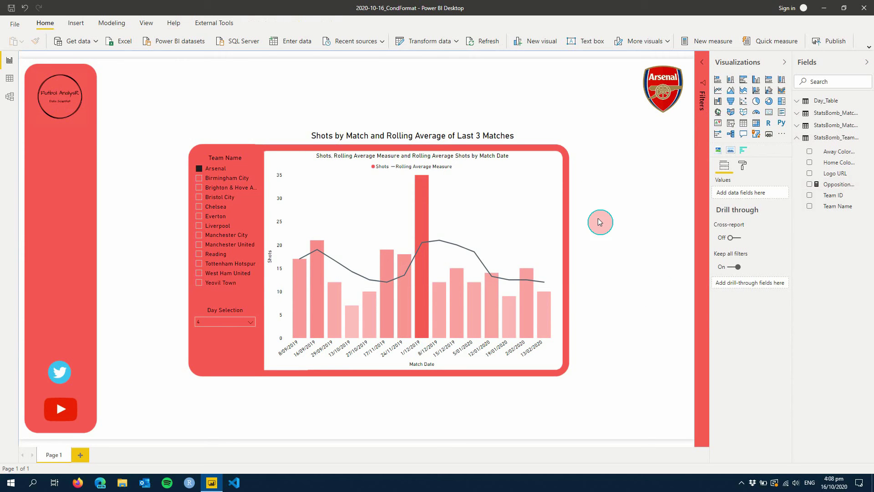
pyautogui.click(500, 209)
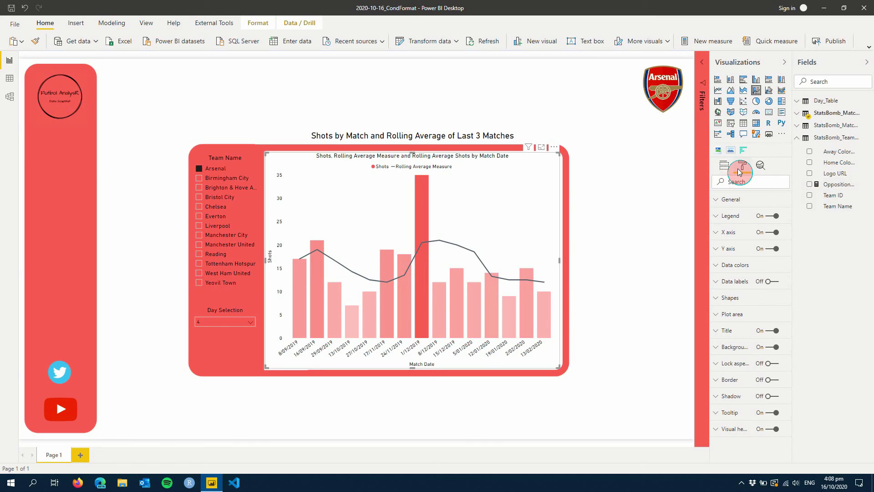
# Set the default bar colour to Field value, based on OppositionColour from StatsBomb_TeamTable_Logos.
pyautogui.click(744, 264)
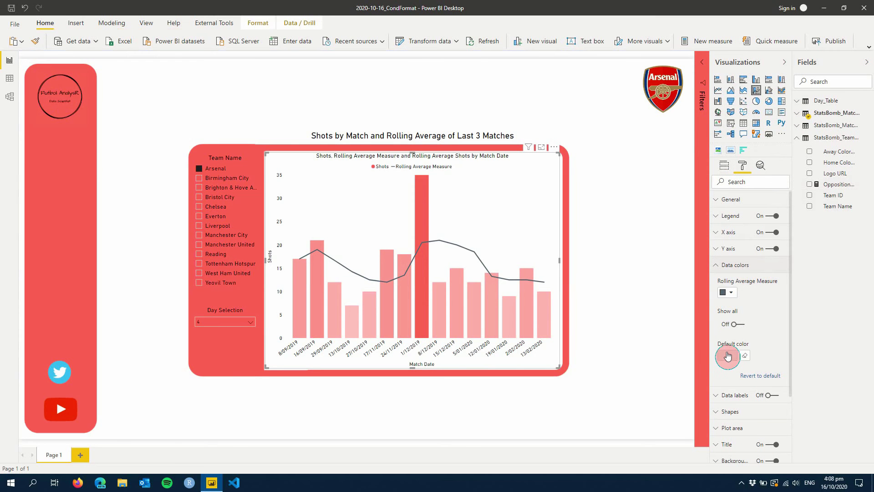
pyautogui.click(727, 355)
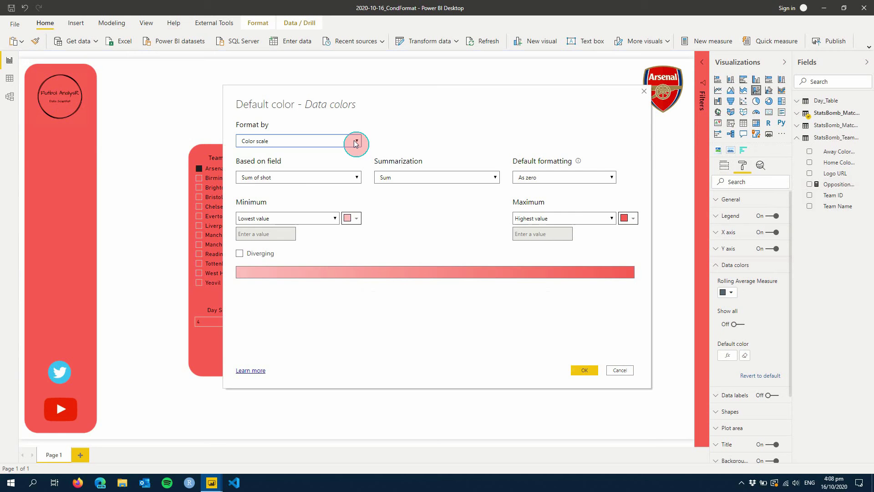
pyautogui.click(355, 144)
pyautogui.click(302, 168)
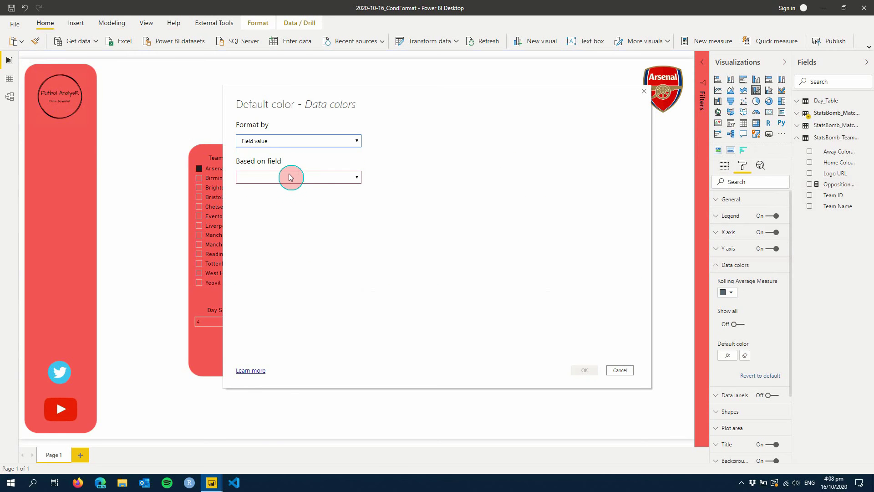
pyautogui.click(290, 177)
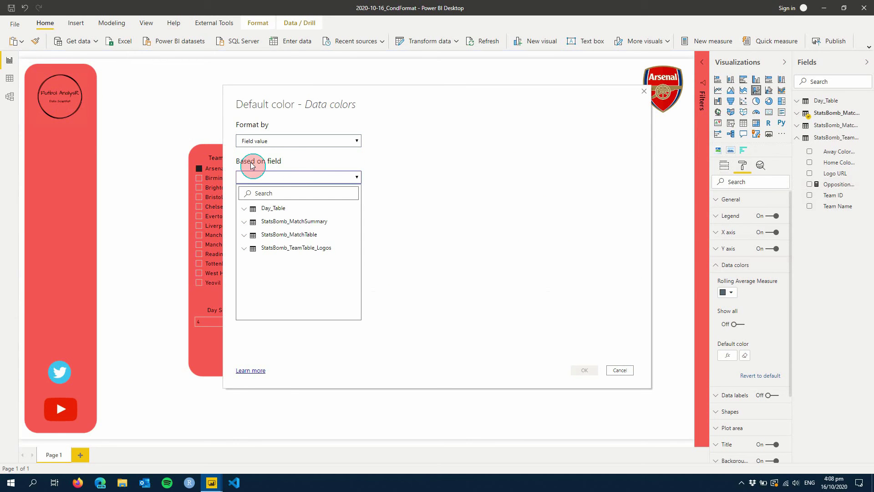
pyautogui.click(276, 252)
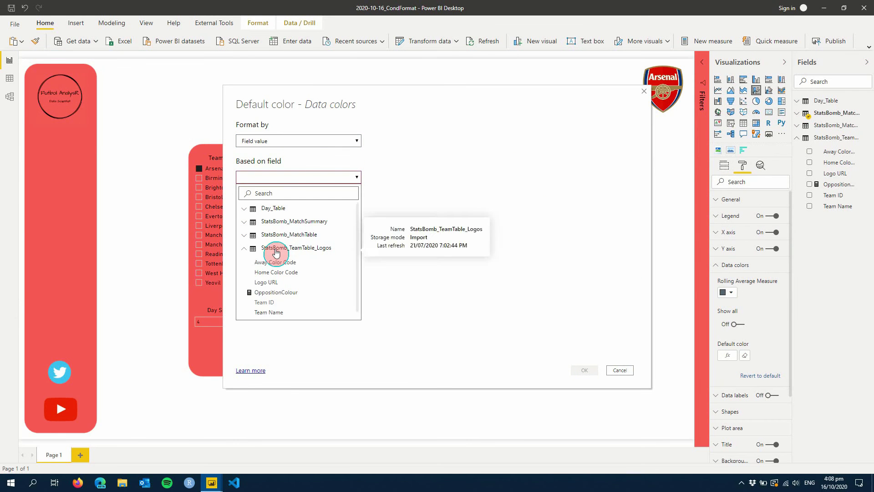
pyautogui.click(284, 292)
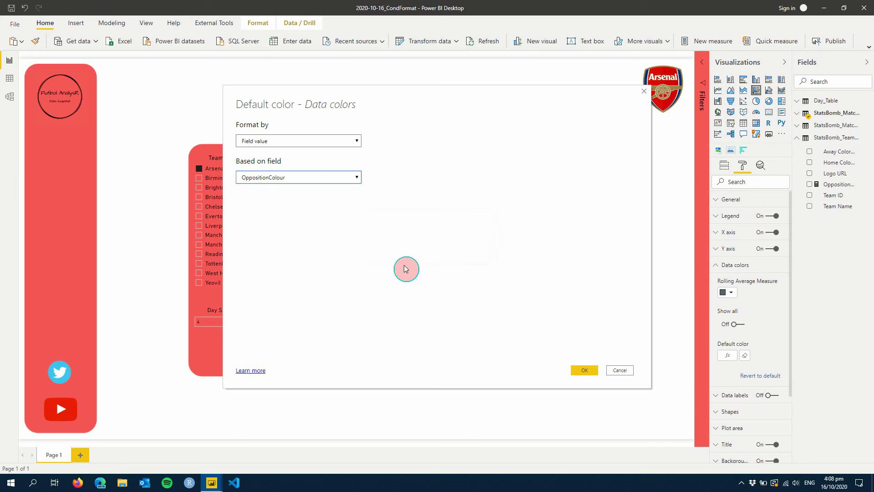
pyautogui.click(584, 369)
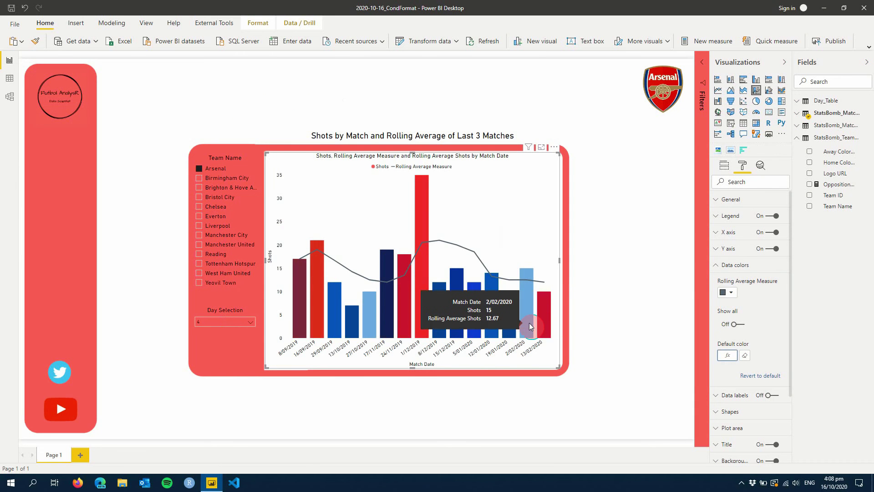
pyautogui.moveTo(517, 324)
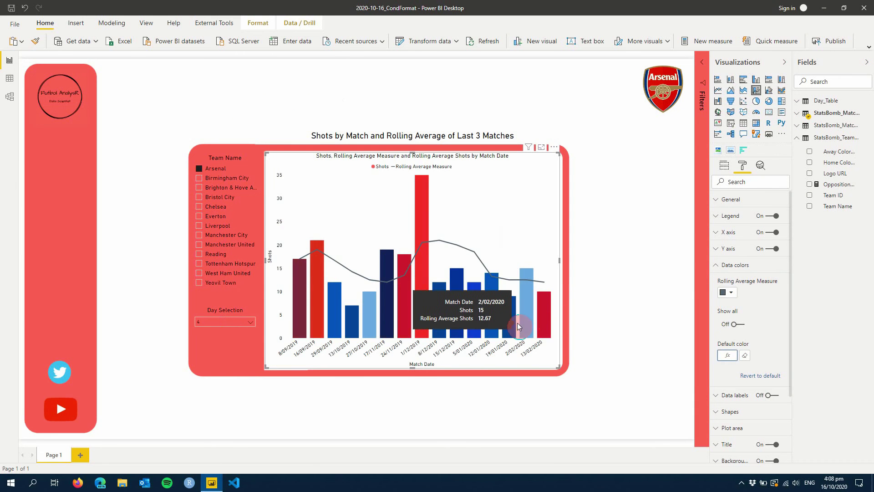
pyautogui.click(586, 324)
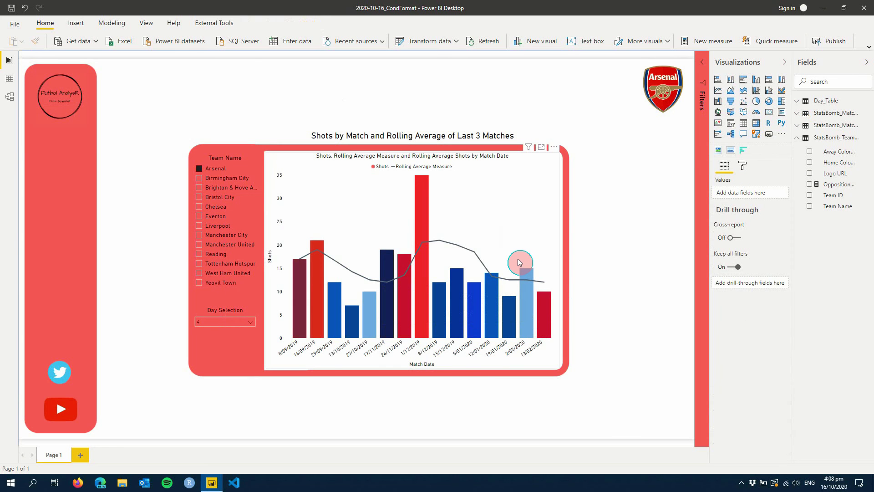
# Unhide the Legend visual in the Selection pane and select the team-colour matrix.
pyautogui.click(146, 22)
pyautogui.click(585, 43)
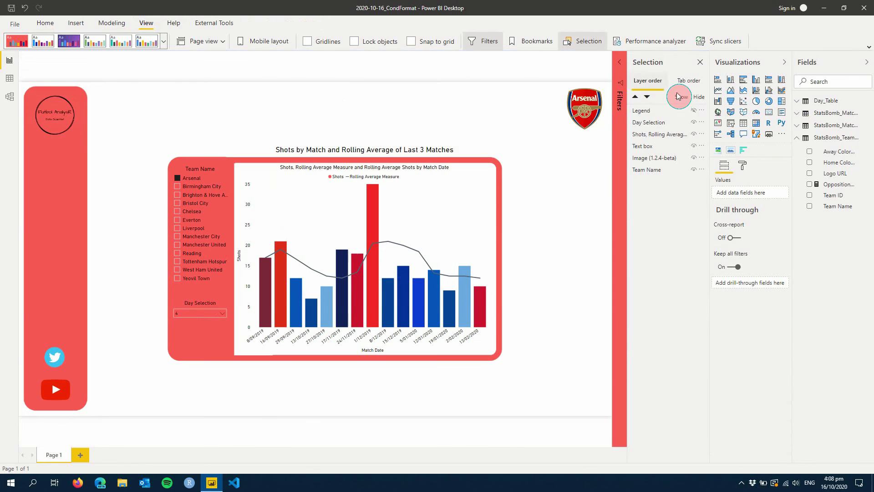
pyautogui.click(693, 111)
pyautogui.click(700, 62)
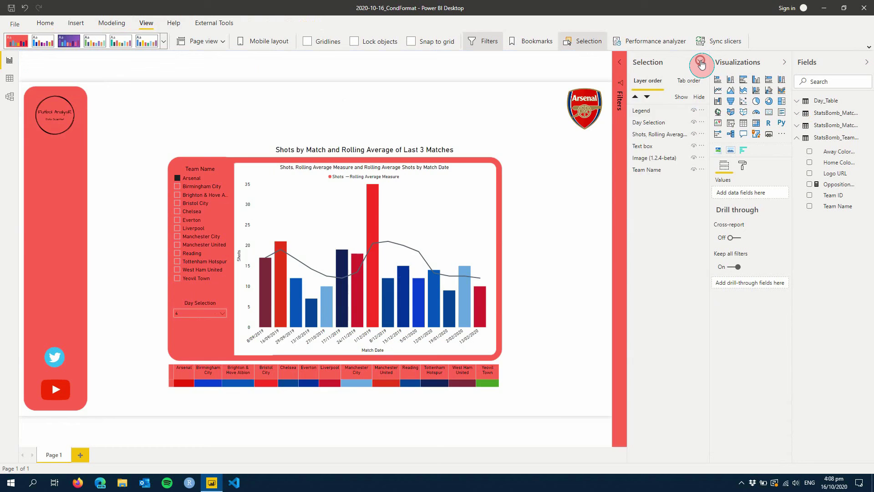
pyautogui.click(513, 415)
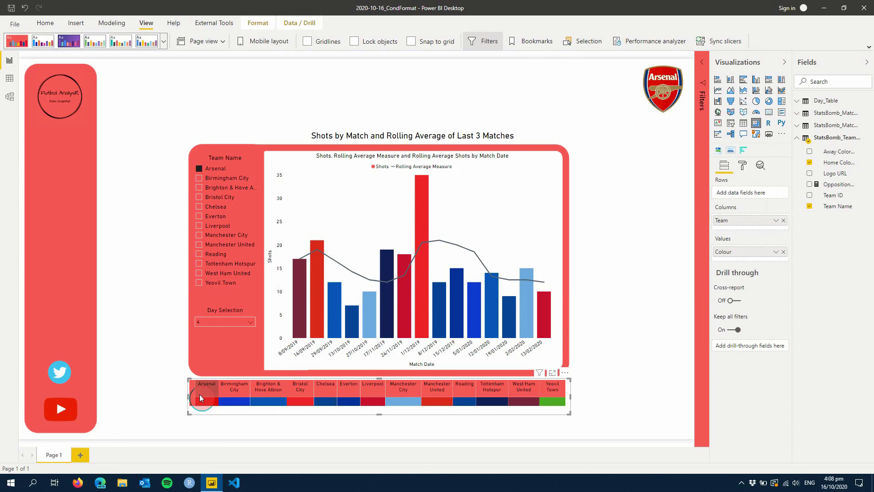
pyautogui.moveTo(207, 405)
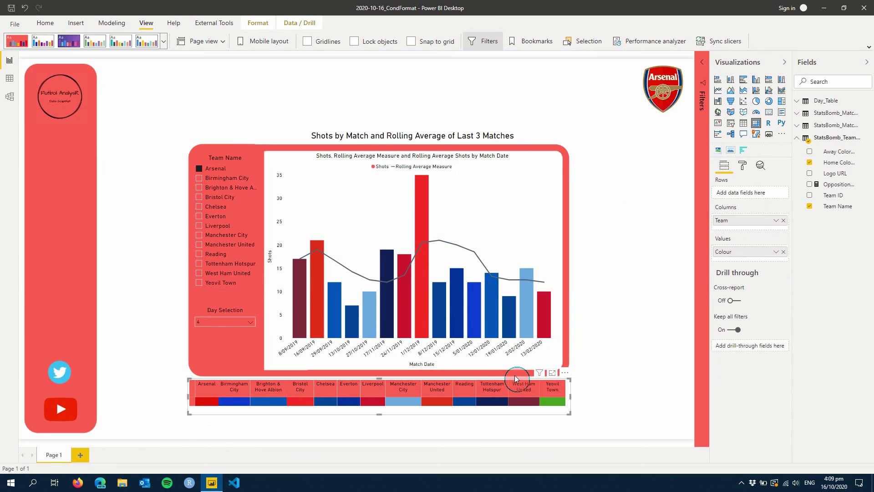
# Deselect the legend matrix and select the Shots by Match combo chart.
pyautogui.moveTo(491, 302)
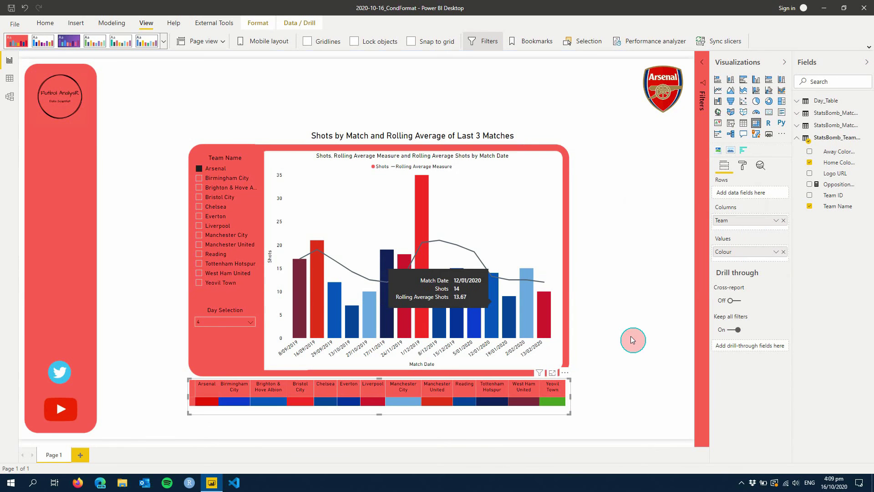
pyautogui.click(632, 340)
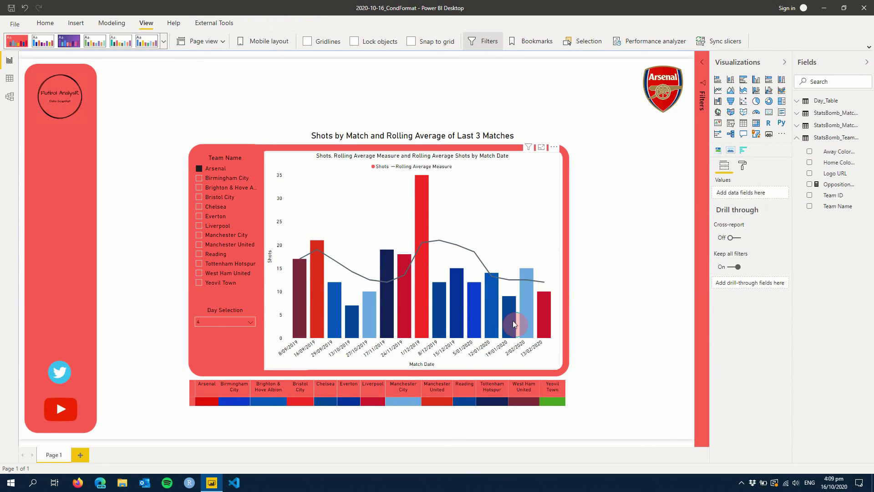
pyautogui.click(599, 246)
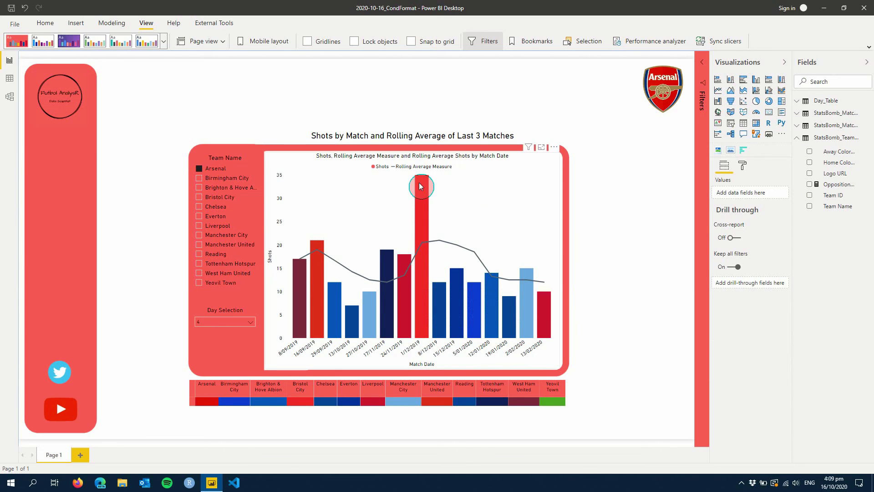
pyautogui.moveTo(419, 194)
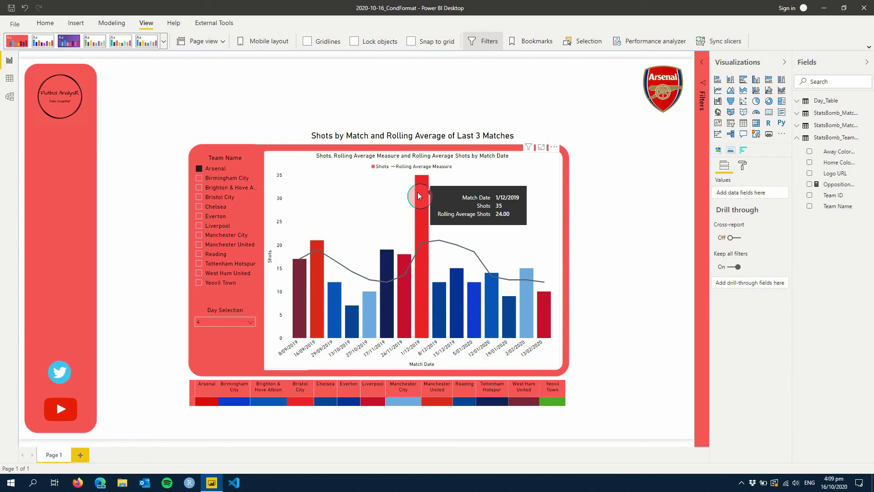
pyautogui.click(504, 225)
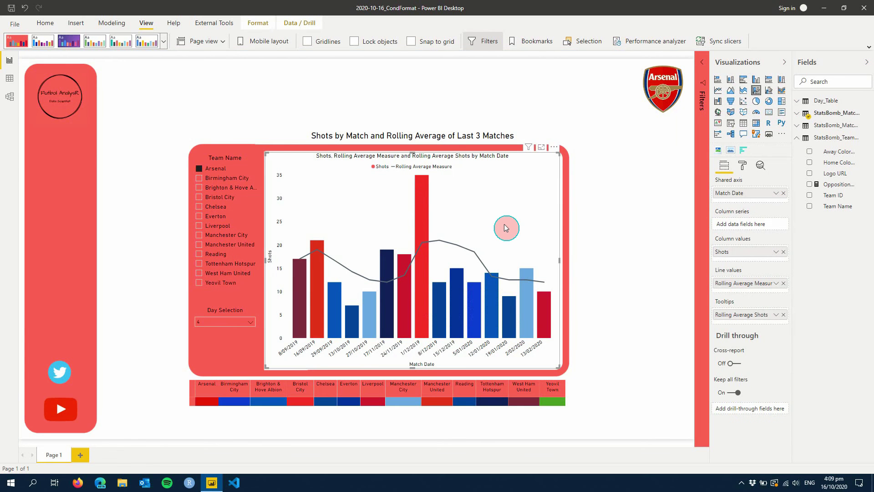
# Drag Opposition from the StatsBomb match table into the chart's Tooltips well.
pyautogui.click(799, 115)
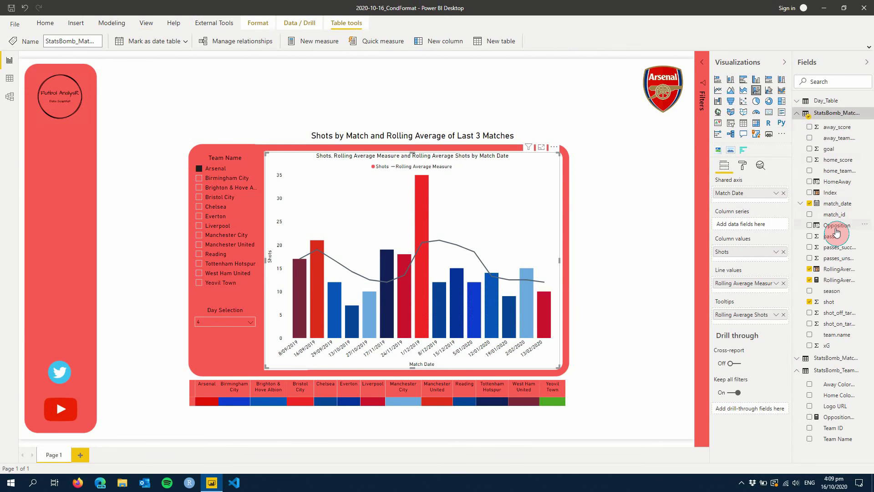
pyautogui.moveTo(835, 226); pyautogui.dragTo(765, 322)
pyautogui.click(648, 328)
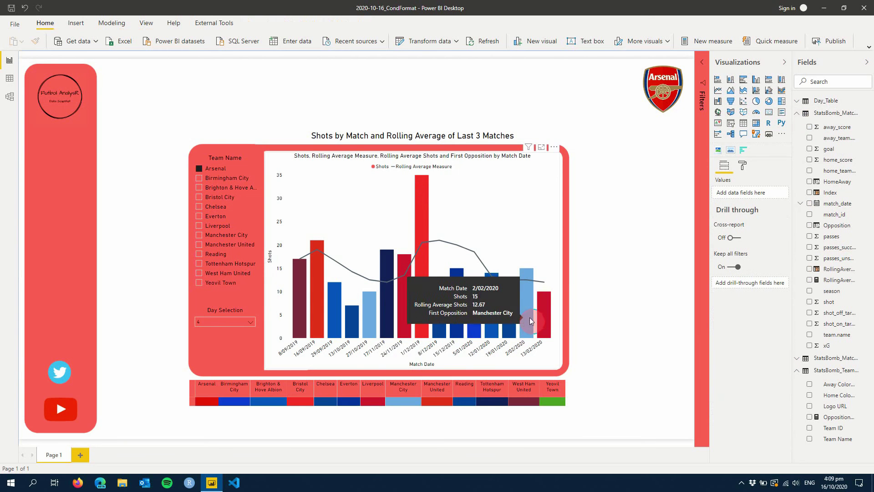
pyautogui.moveTo(511, 322)
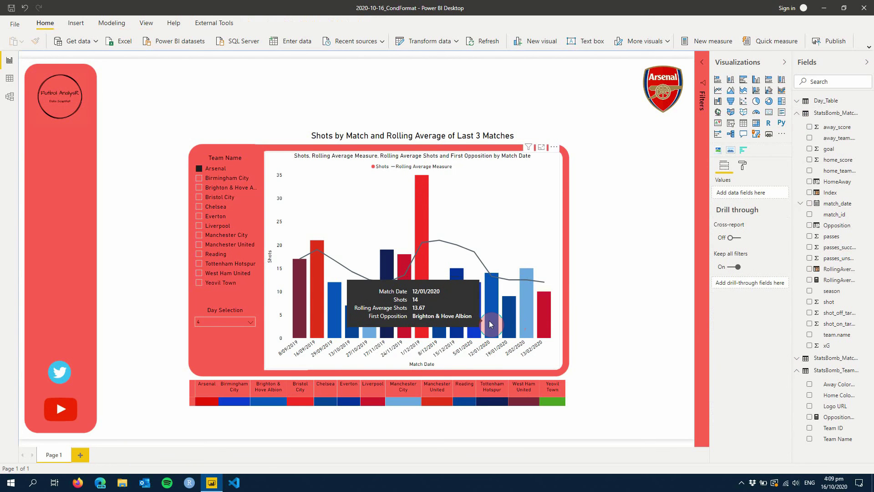
pyautogui.moveTo(471, 322)
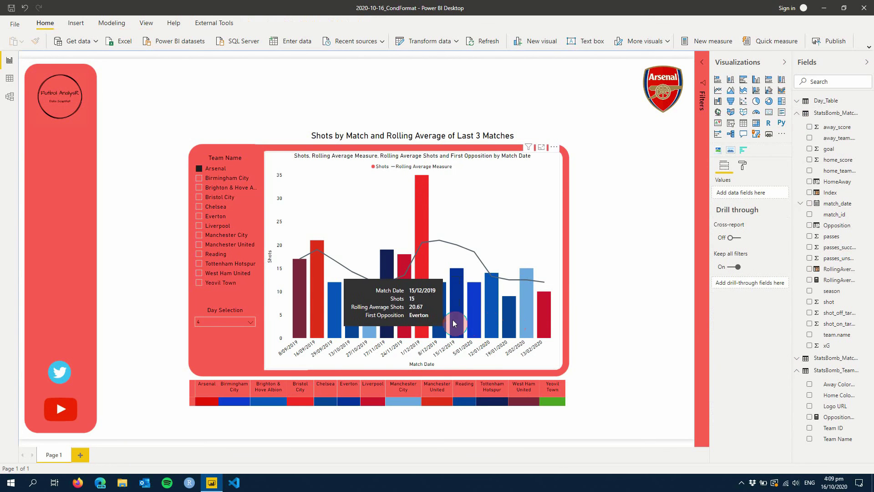
pyautogui.moveTo(416, 326)
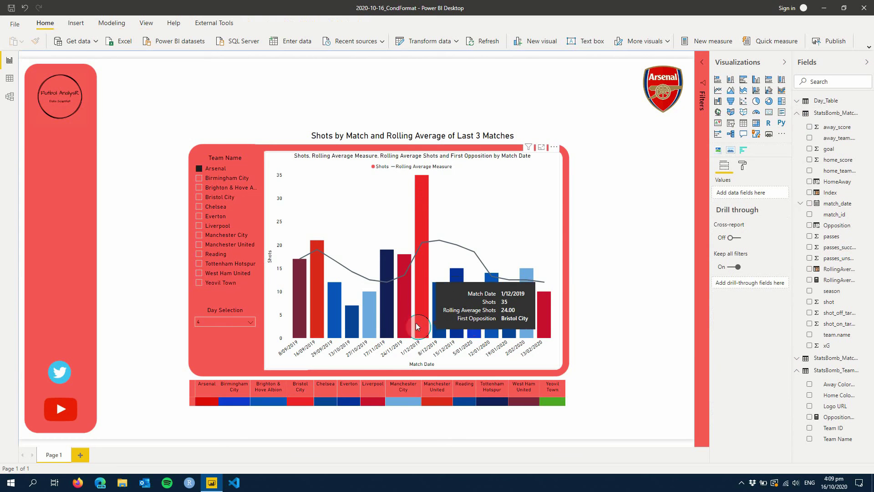
pyautogui.click(609, 282)
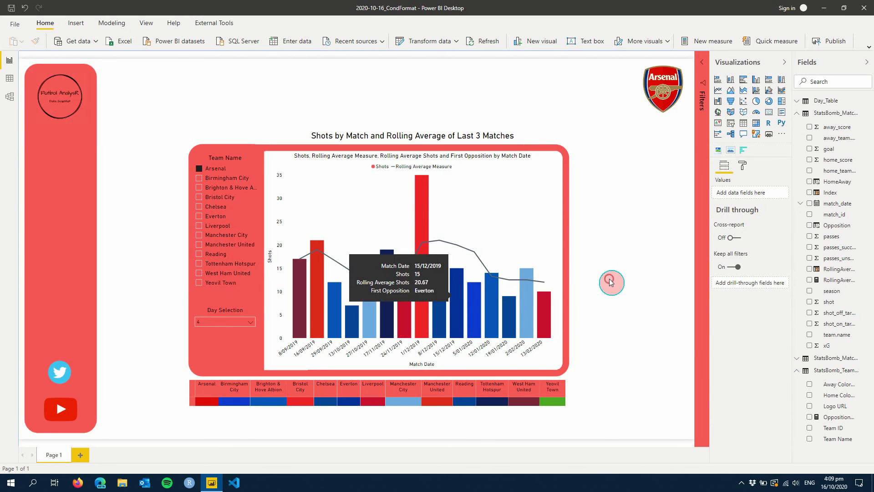